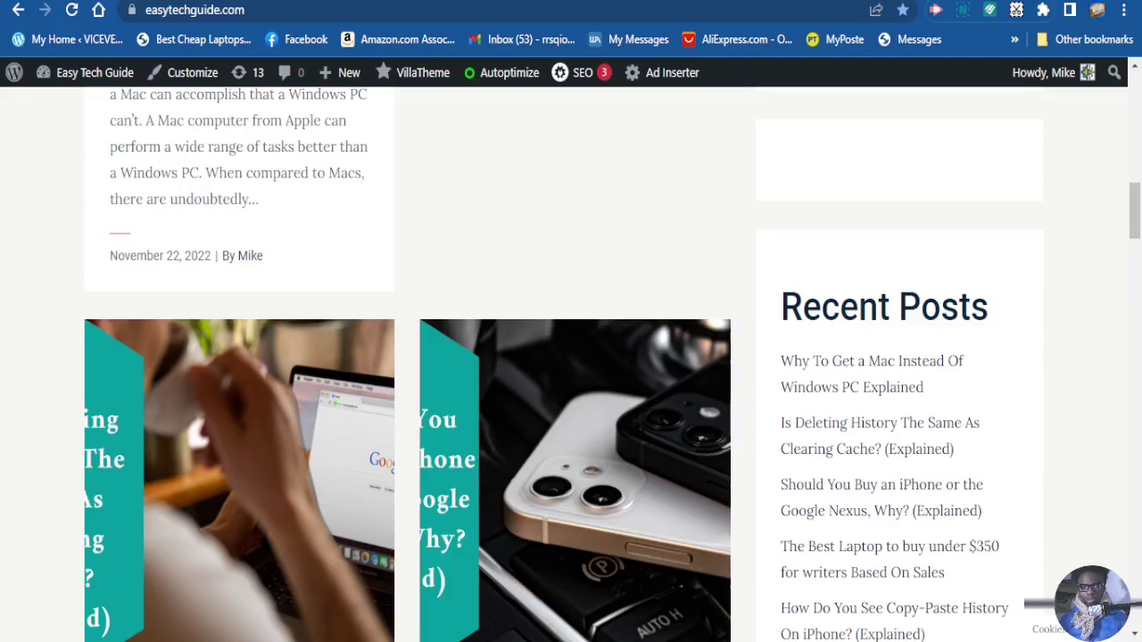
- Go to the Widgets editor from the site-name menu in the admin bar to show the Sidebar area's blocks
scroll(1068, 253, "down", 2)
scroll(1061, 269, "down", 3)
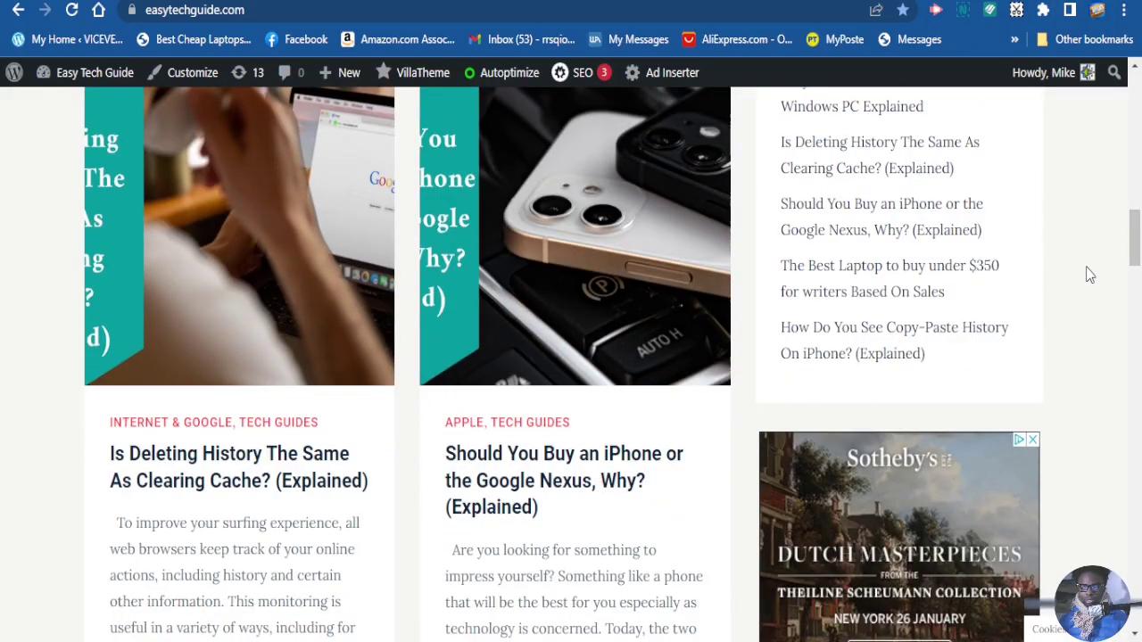
left_click_drag(1126, 268, 1115, 133)
scroll(818, 379, "down", 3)
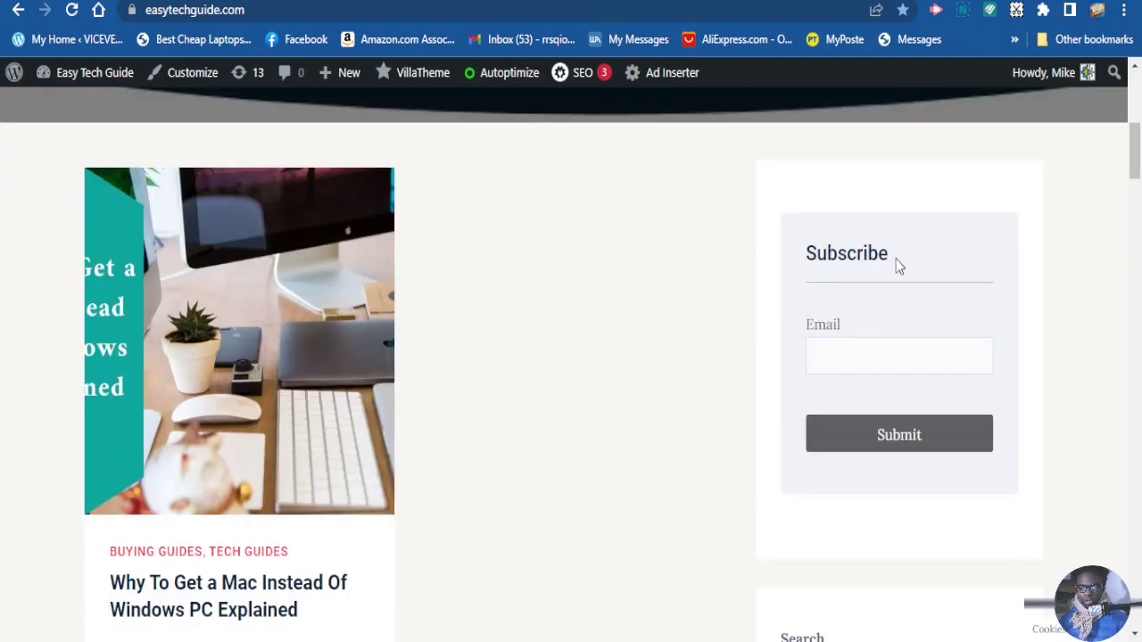
scroll(907, 383, "down", 1)
scroll(918, 316, "up", 1)
scroll(907, 339, "down", 5)
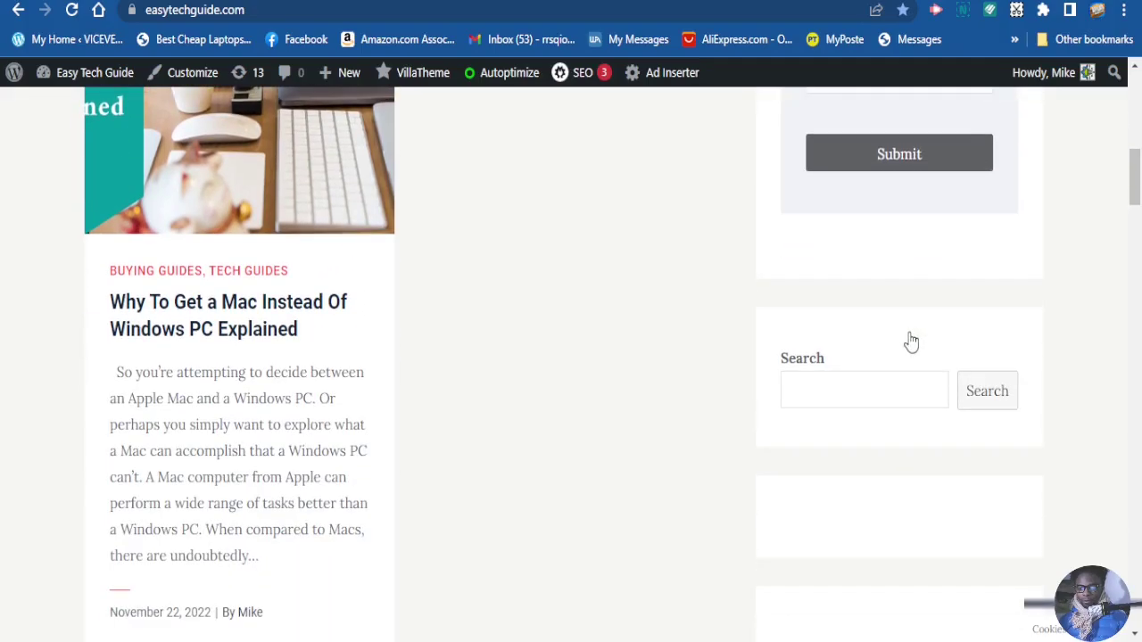
scroll(878, 344, "up", 1)
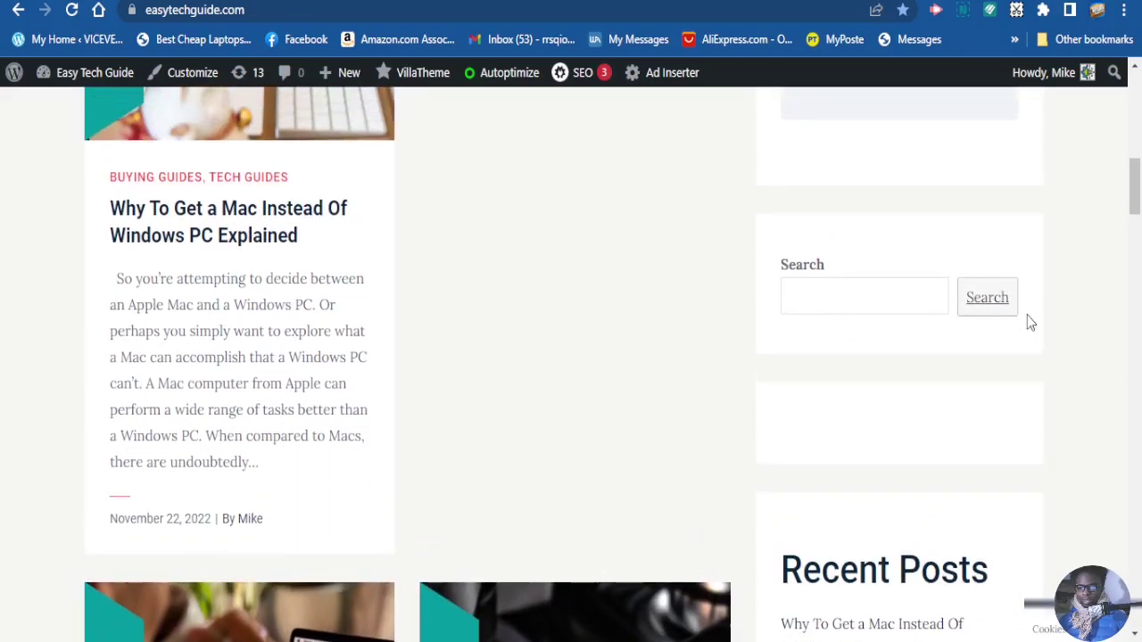
scroll(839, 338, "down", 2)
scroll(881, 388, "down", 9)
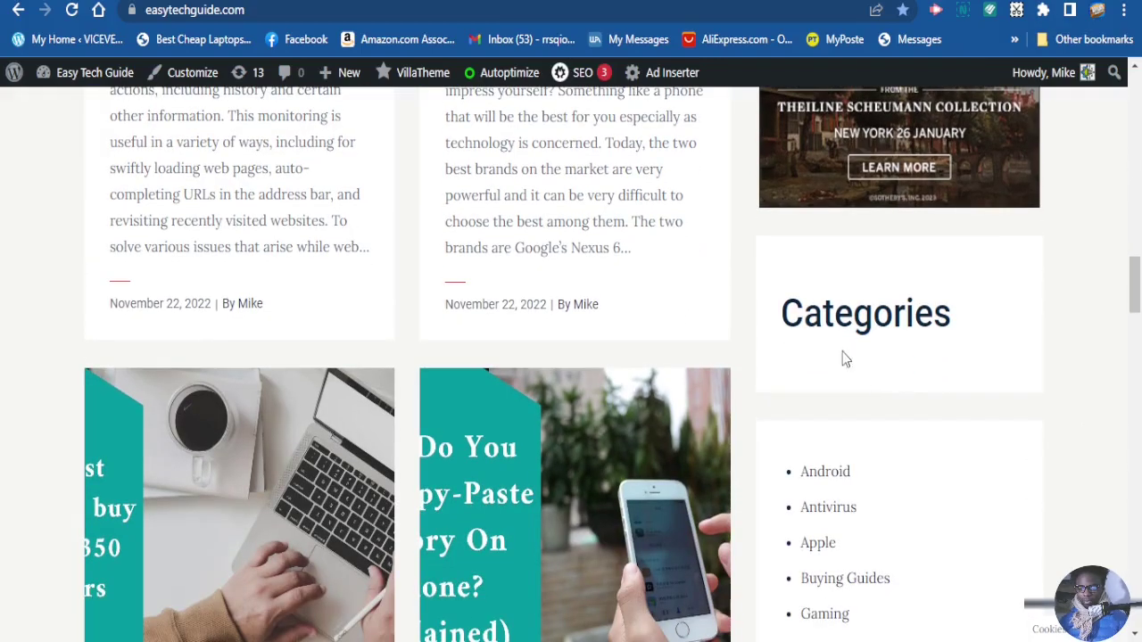
scroll(844, 355, "down", 7)
scroll(861, 348, "down", 10)
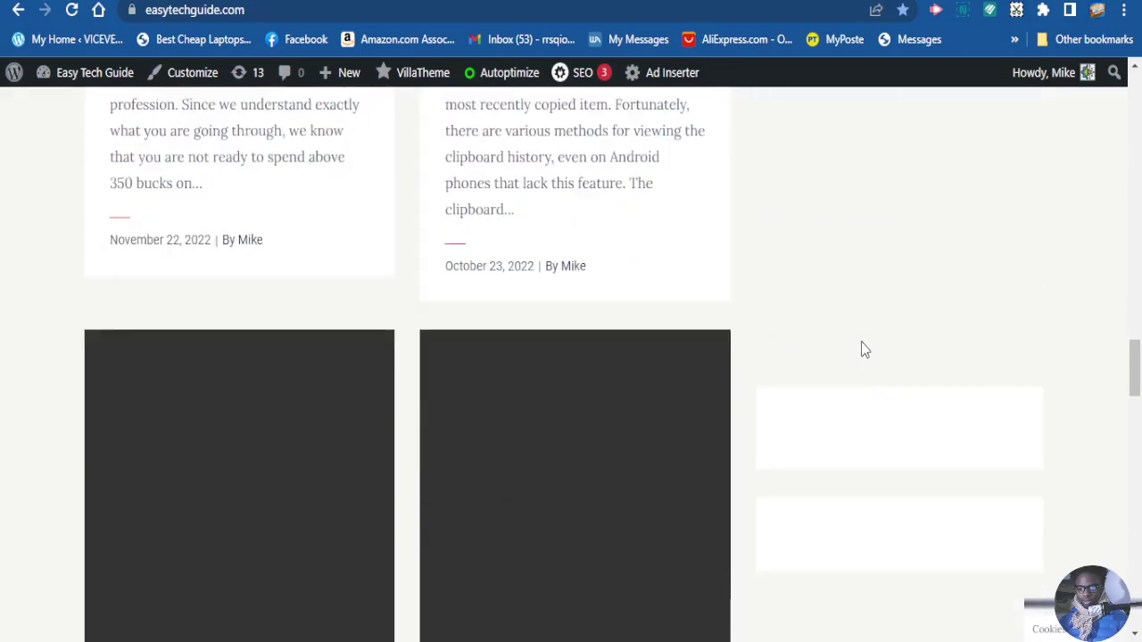
scroll(864, 353, "down", 3)
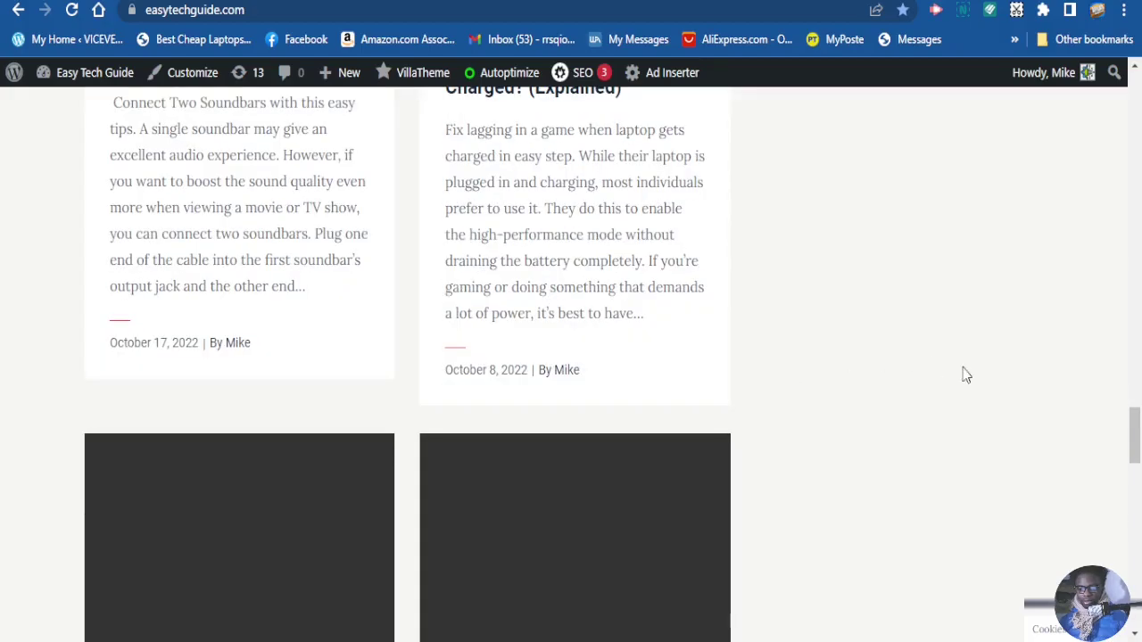
left_click_drag(1136, 454, 1120, 52)
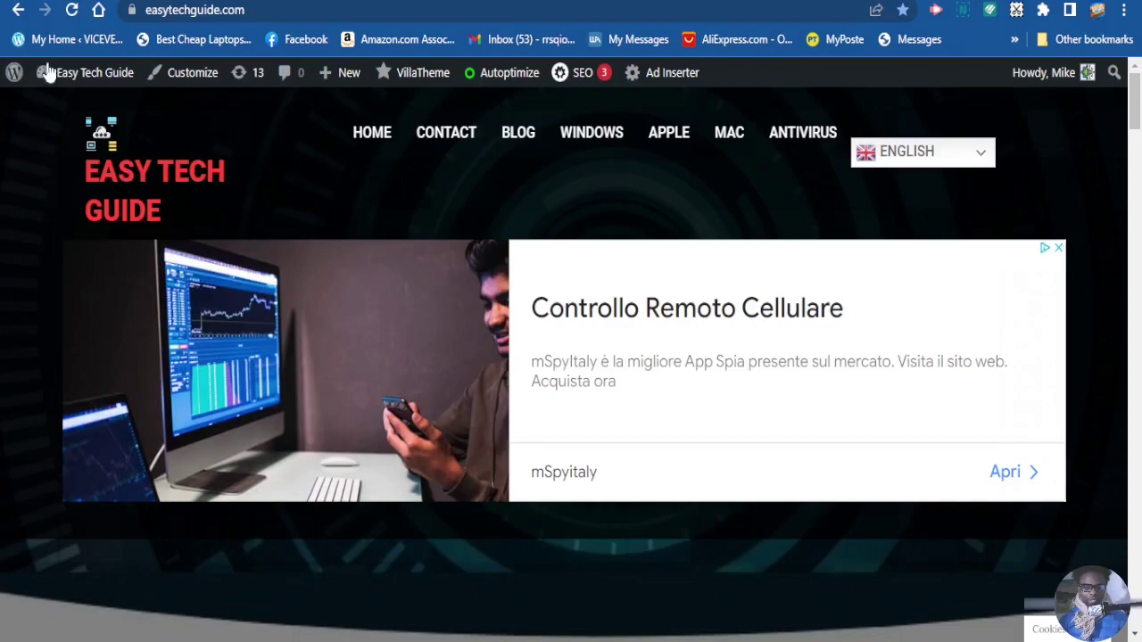
scroll(376, 154, "down", 1)
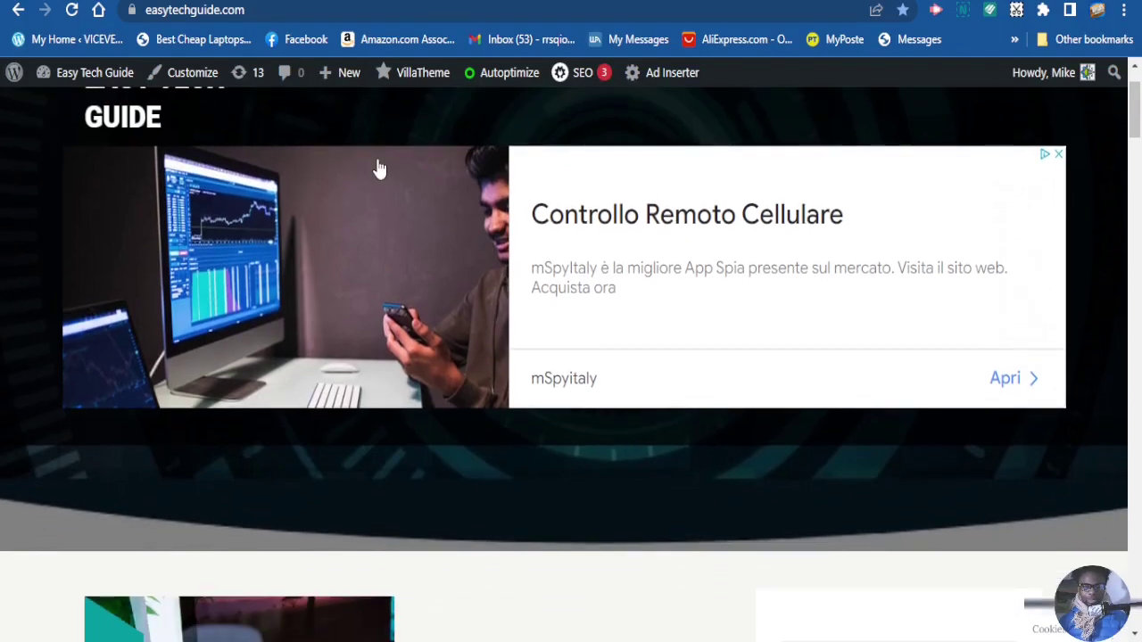
scroll(376, 179, "up", 1)
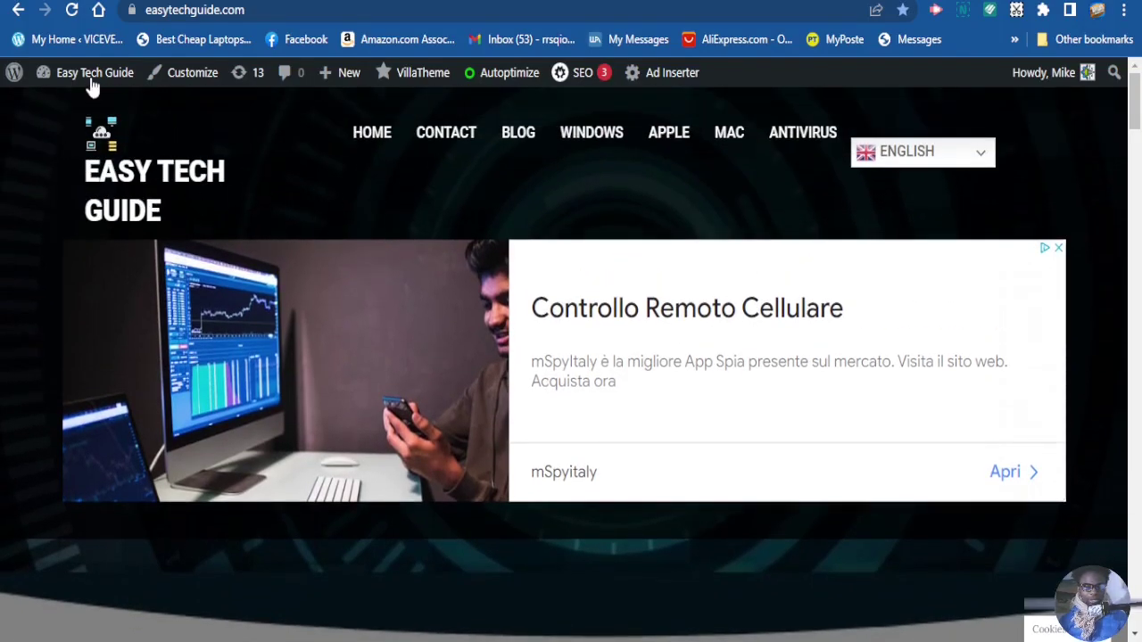
mouse_move(94, 80)
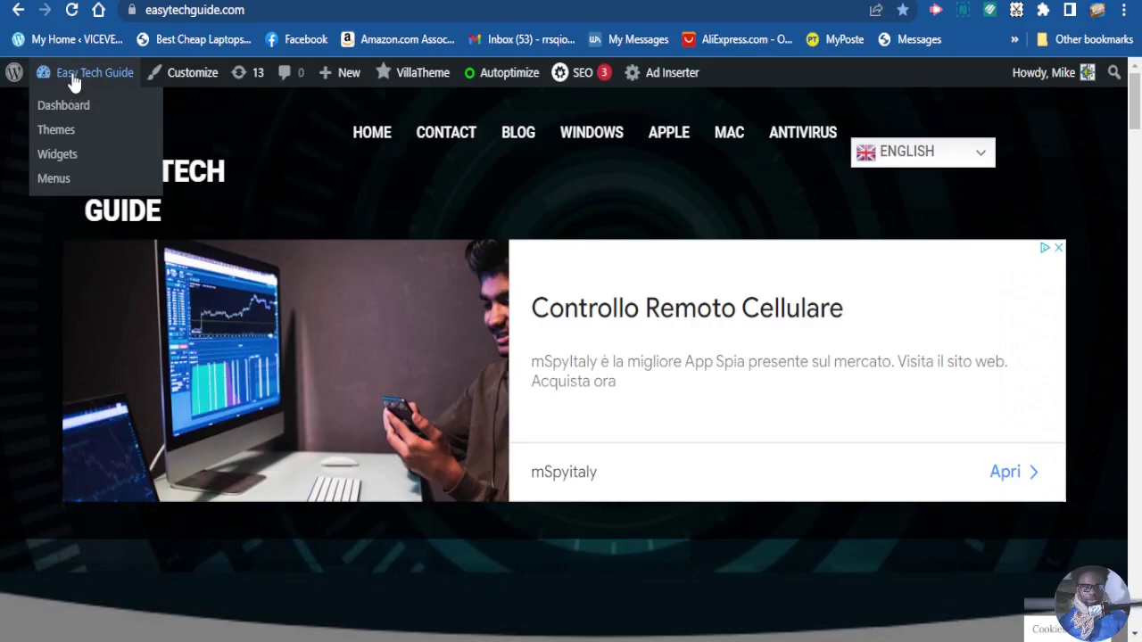
left_click(58, 155)
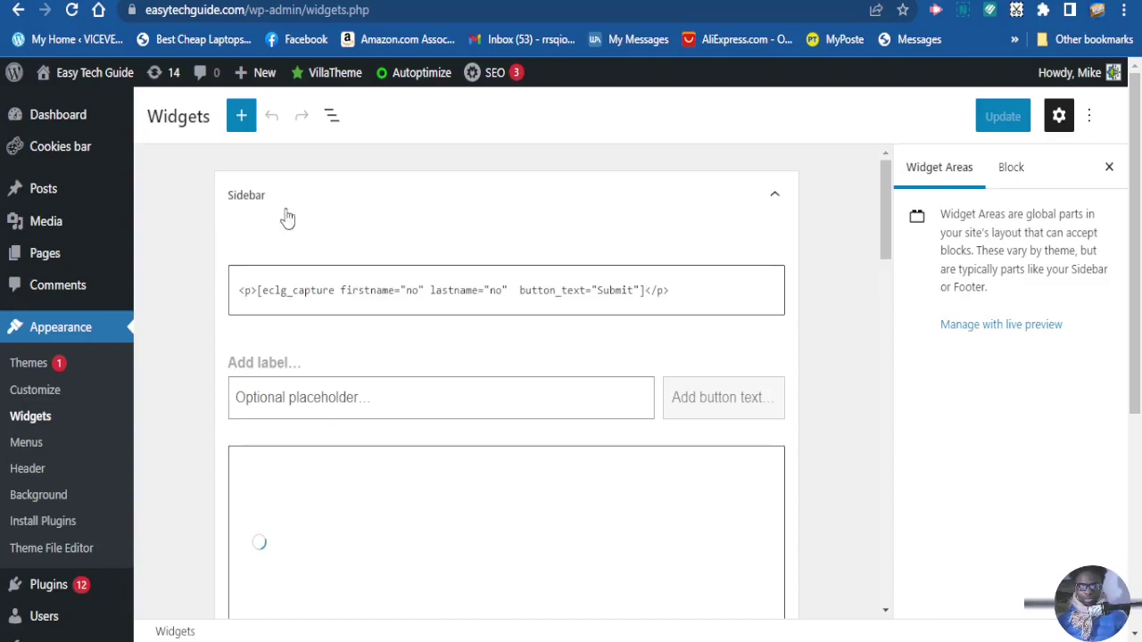
- Scroll the Widgets editor to the empty spot below the Legacy Widget block in the Sidebar
scroll(308, 259, "down", 2)
scroll(321, 268, "down", 7)
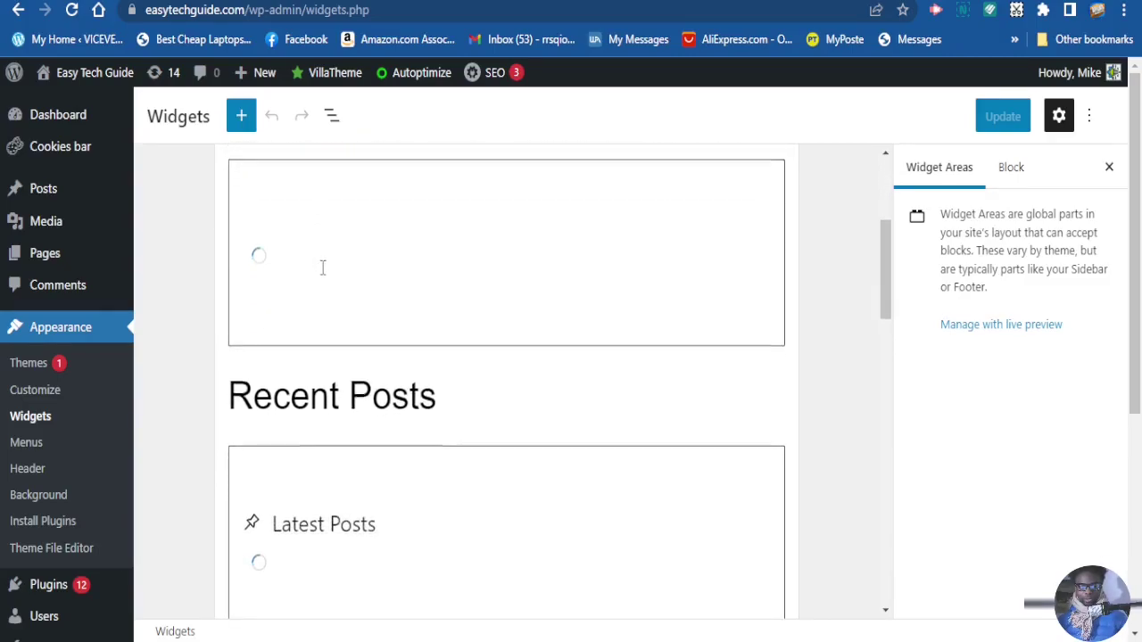
scroll(399, 303, "down", 6)
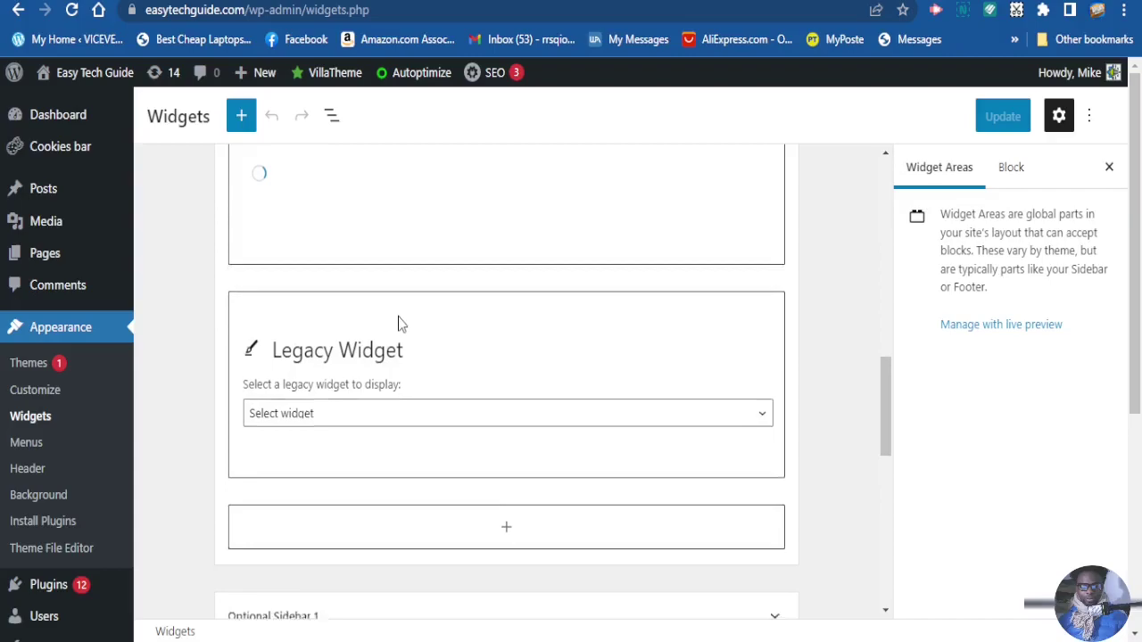
scroll(428, 316, "up", 1)
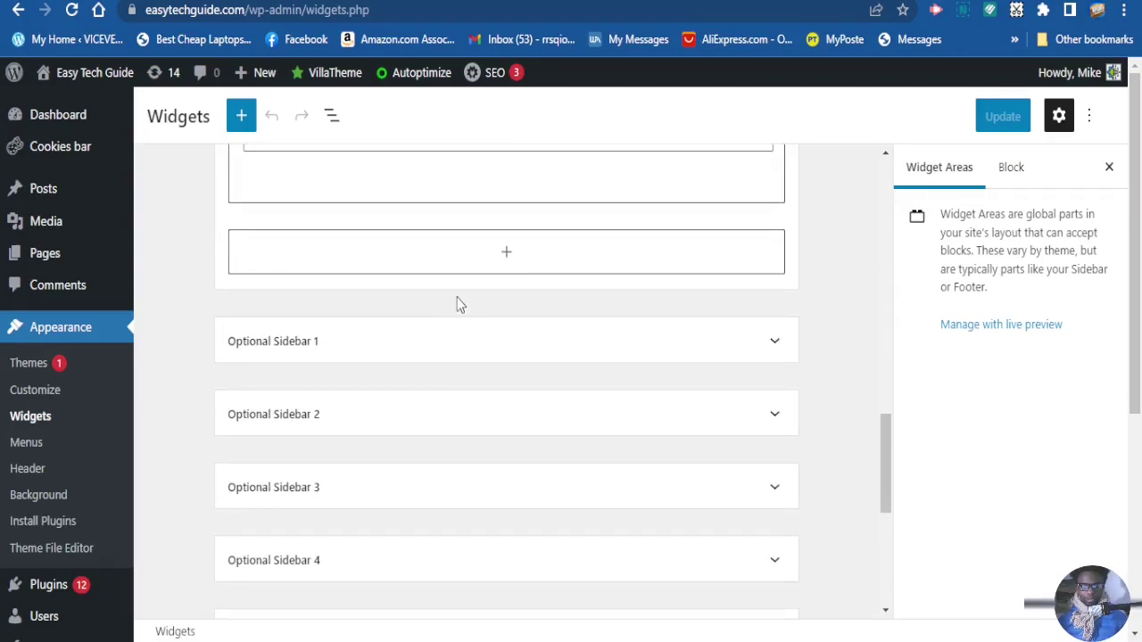
scroll(522, 285, "up", 2)
scroll(531, 312, "down", 3)
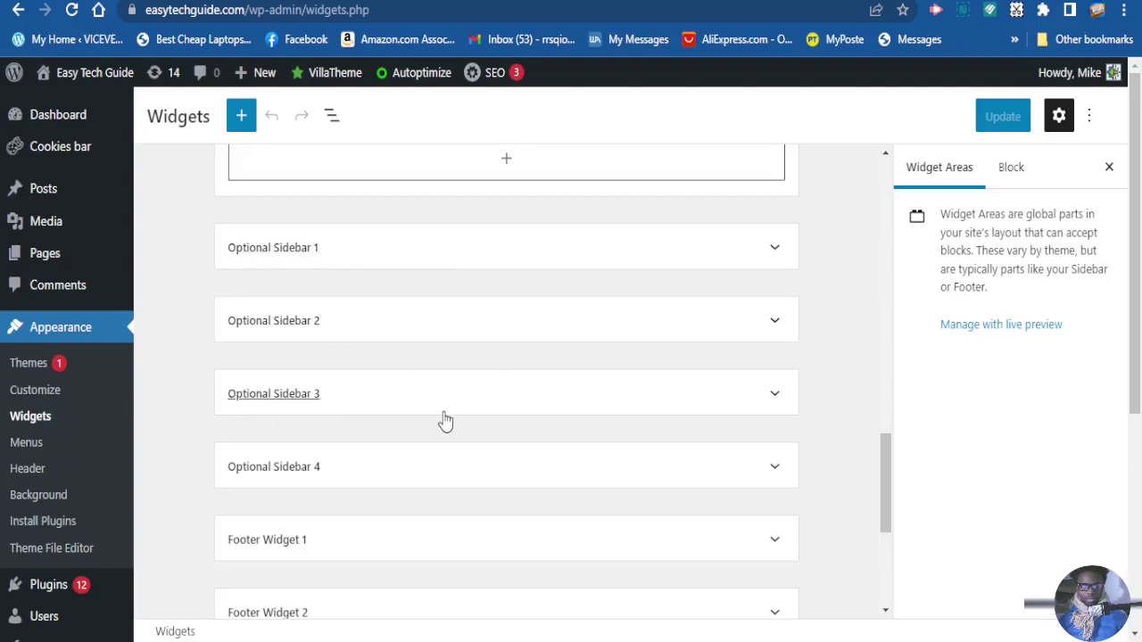
scroll(444, 420, "down", 4)
scroll(396, 418, "down", 1)
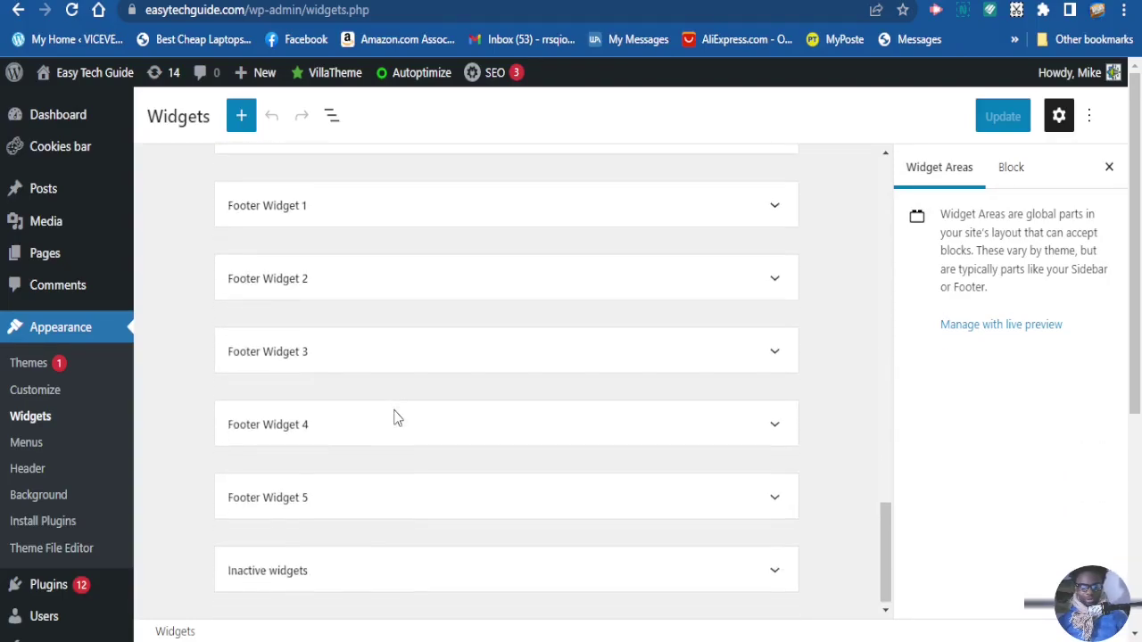
scroll(398, 423, "down", 3)
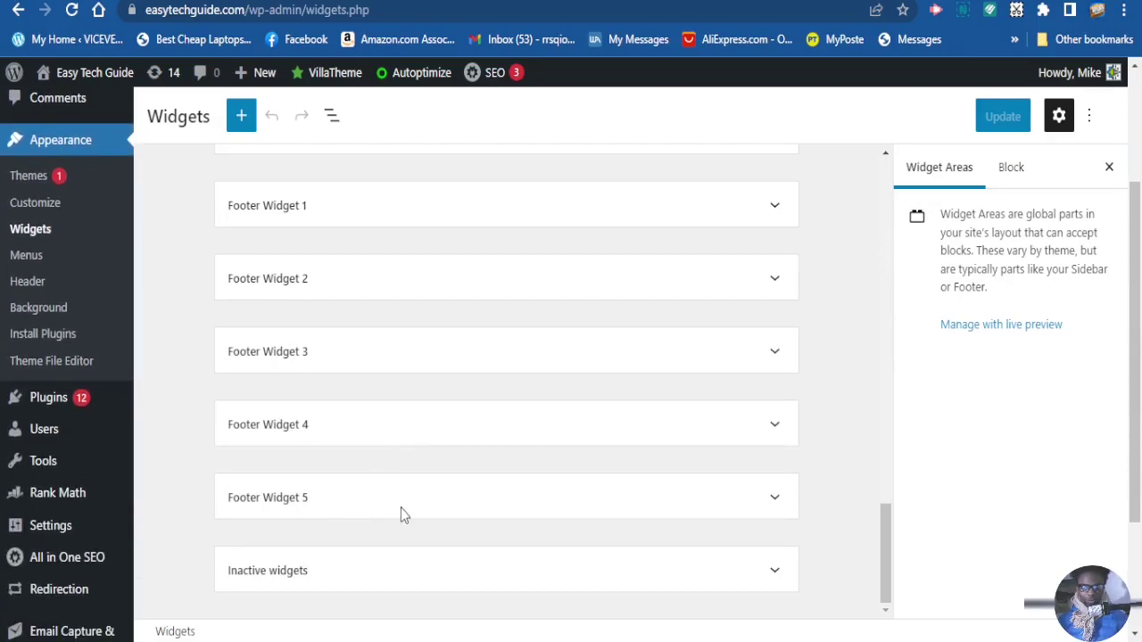
scroll(375, 443, "up", 3)
scroll(375, 446, "up", 4)
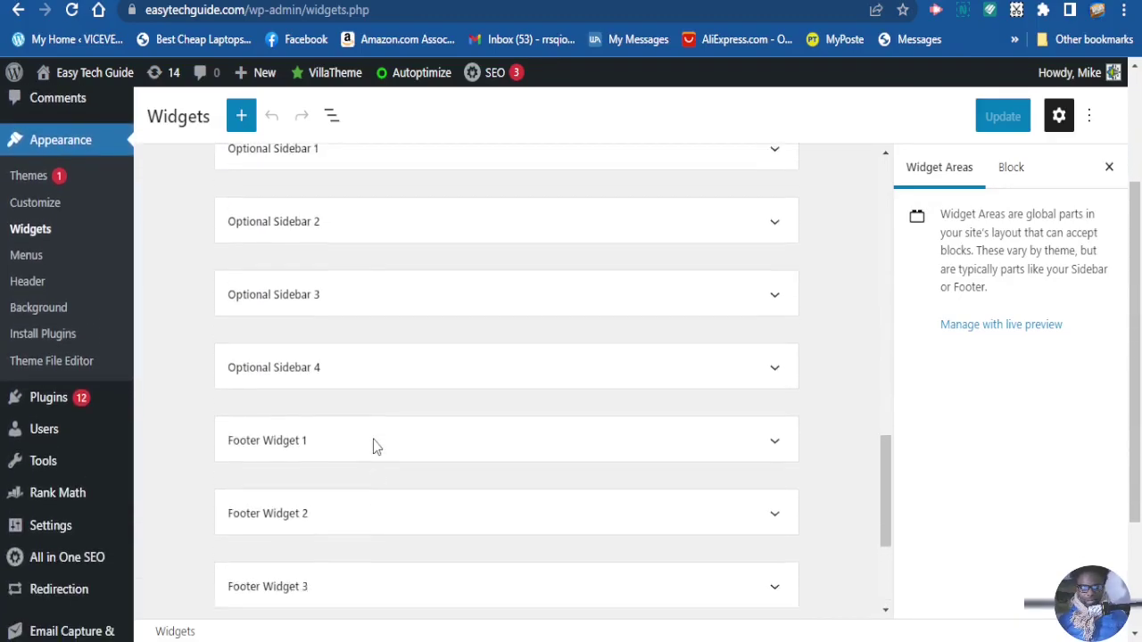
scroll(425, 381, "up", 3)
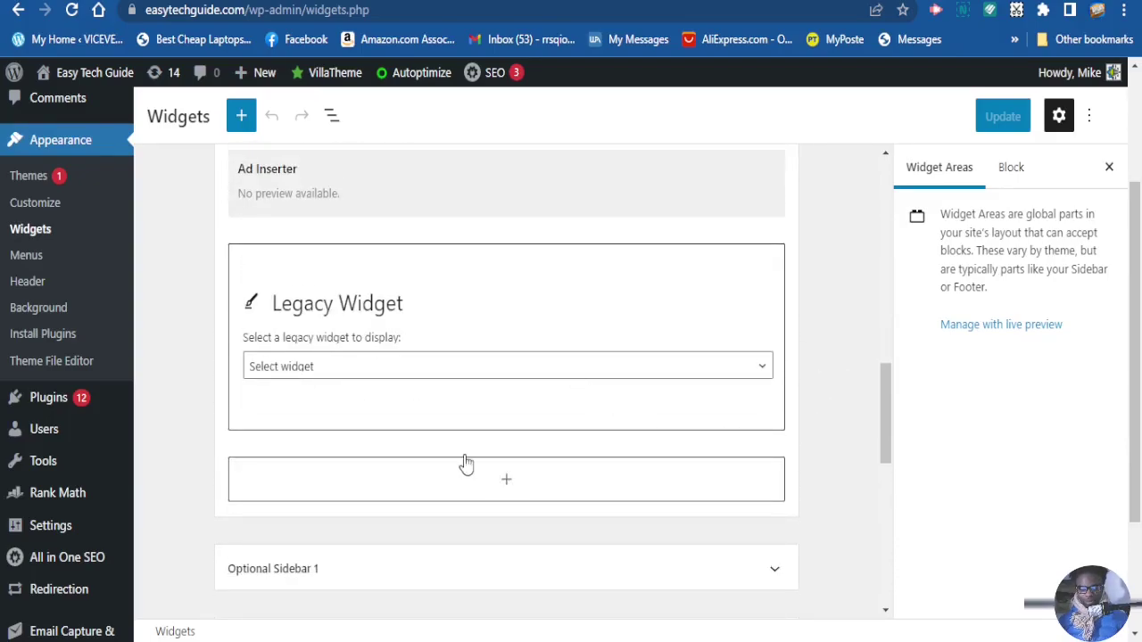
scroll(507, 490, "down", 1)
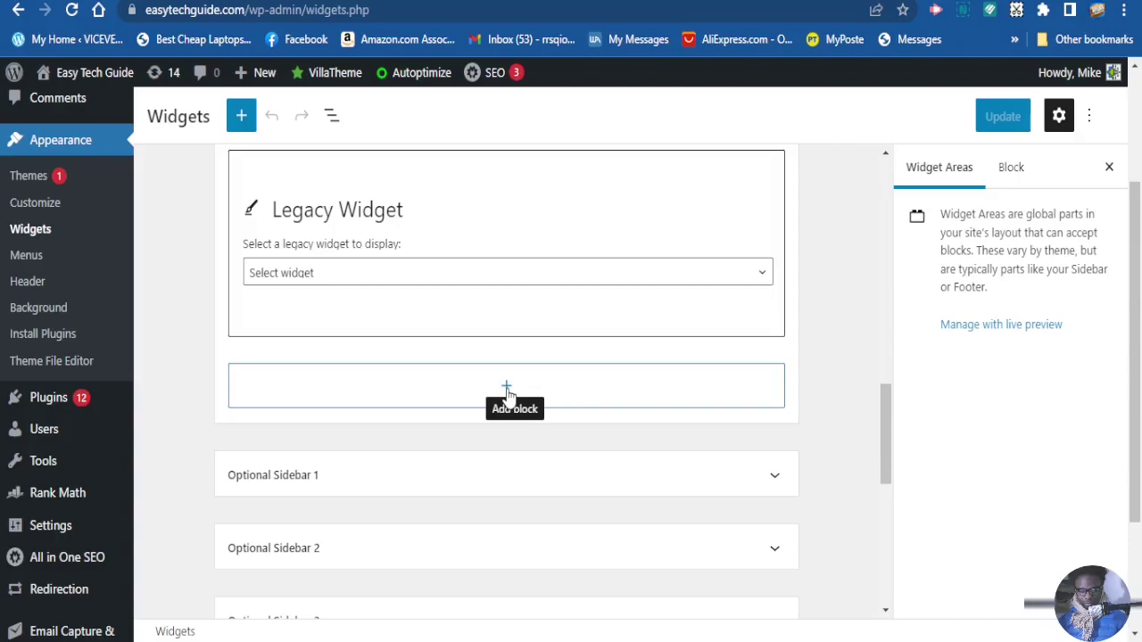
- Search the block inserter for 'PAGES' and insert a Page List block into the Sidebar
left_click(507, 392)
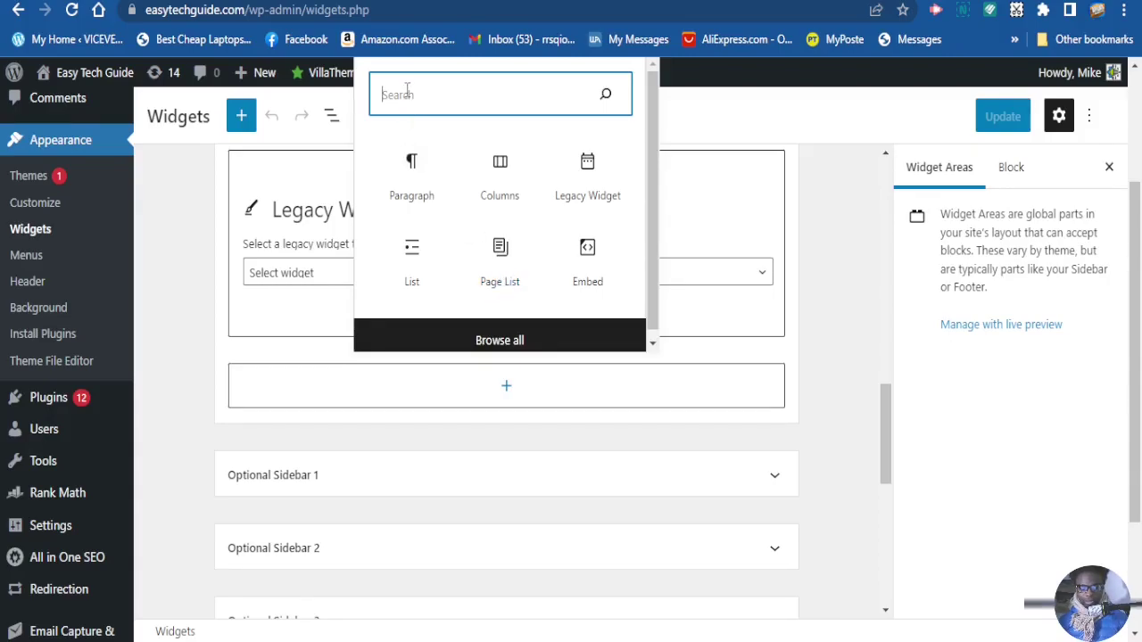
type("P")
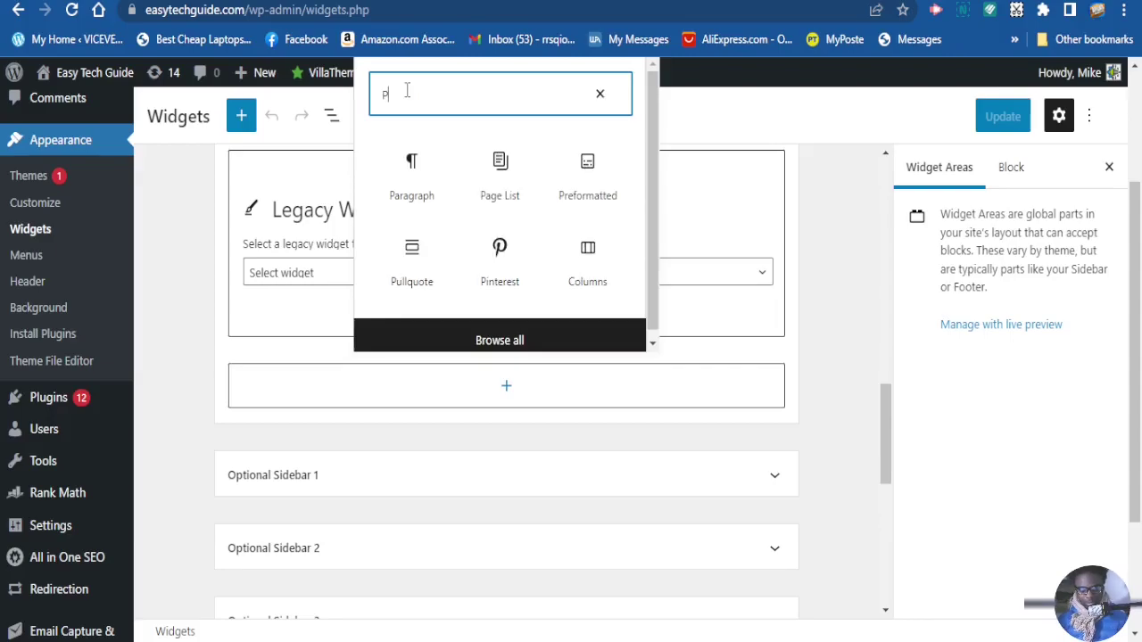
type("AGES")
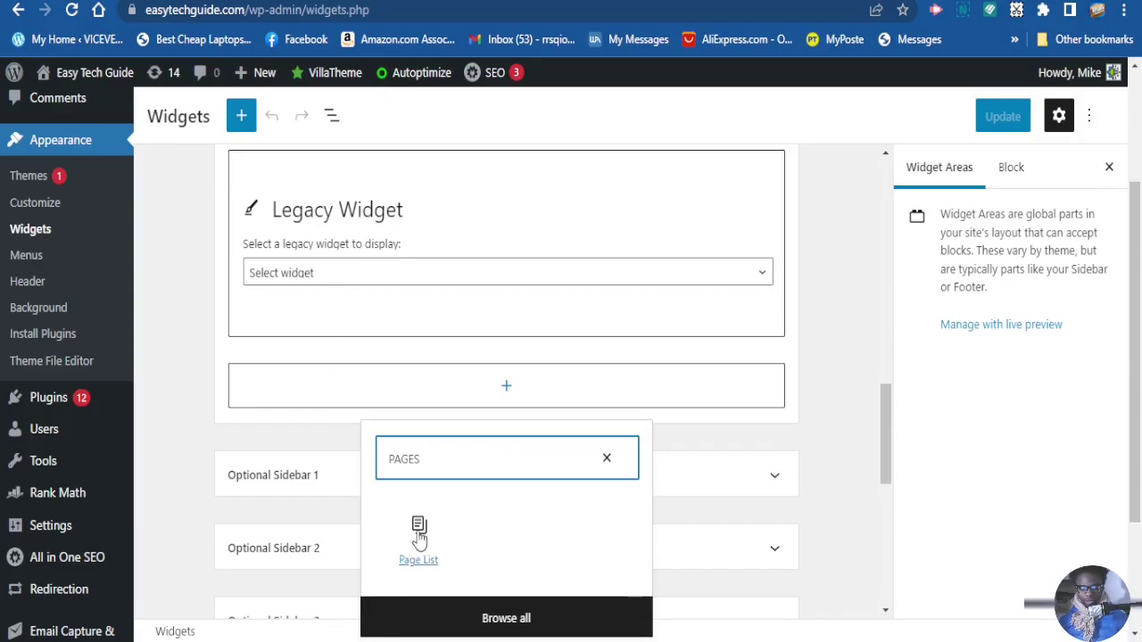
left_click(419, 536)
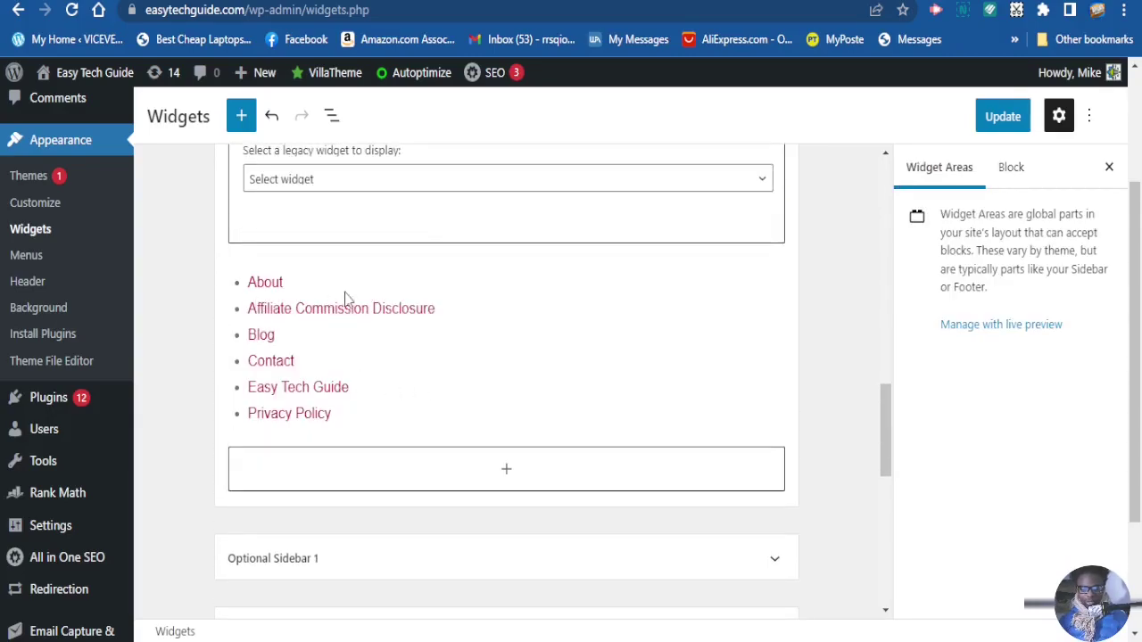
- Save the widget areas with Update so the Page List block stays in the Sidebar
scroll(437, 382, "down", 4)
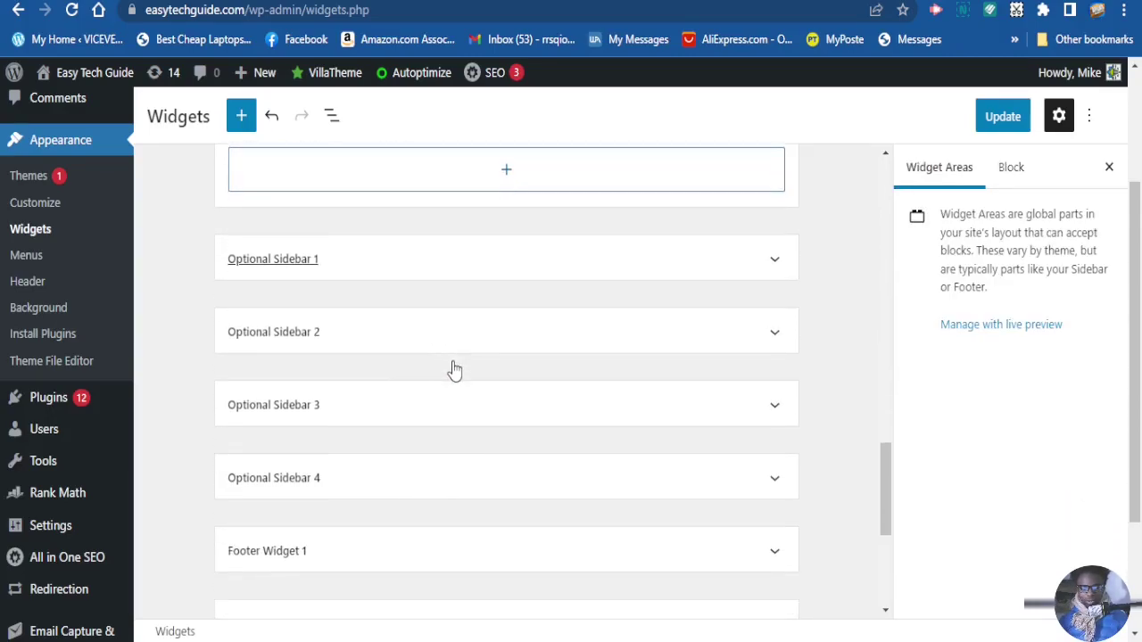
scroll(547, 333, "up", 3)
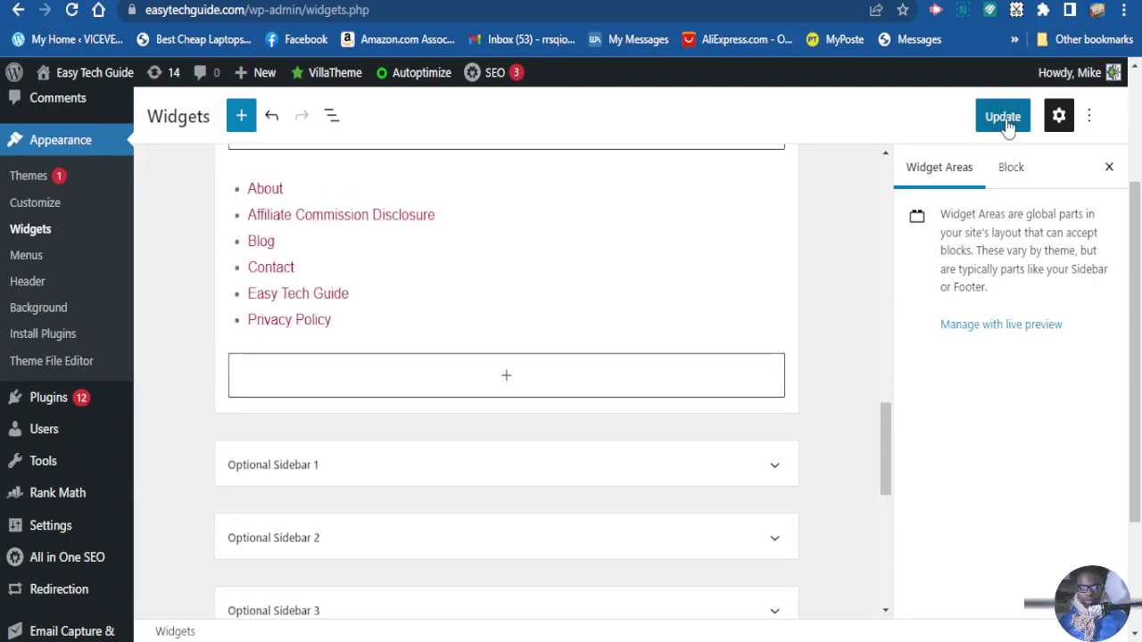
left_click(1009, 123)
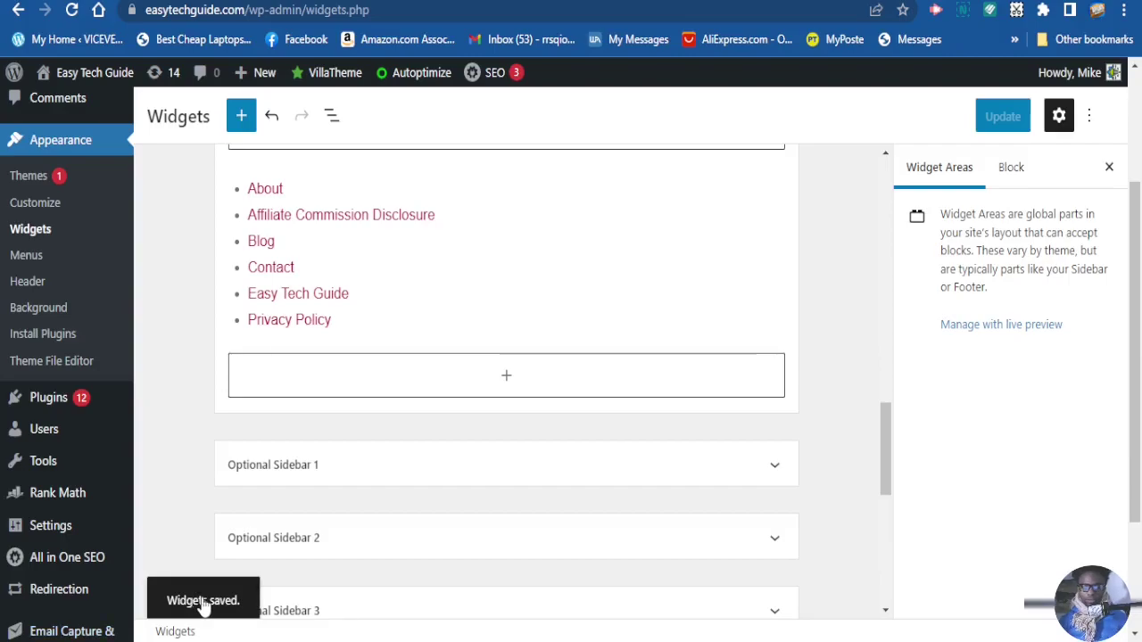
scroll(367, 256, "up", 1)
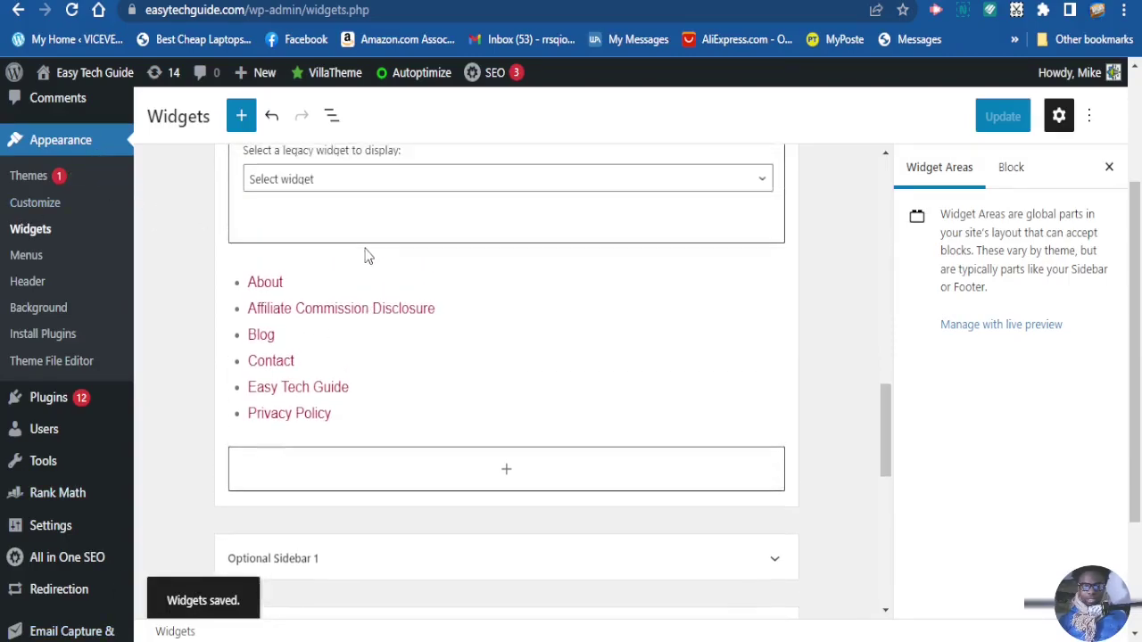
scroll(367, 256, "up", 1)
- Visit the live site and scroll down to the sidebar's new page list
mouse_move(92, 72)
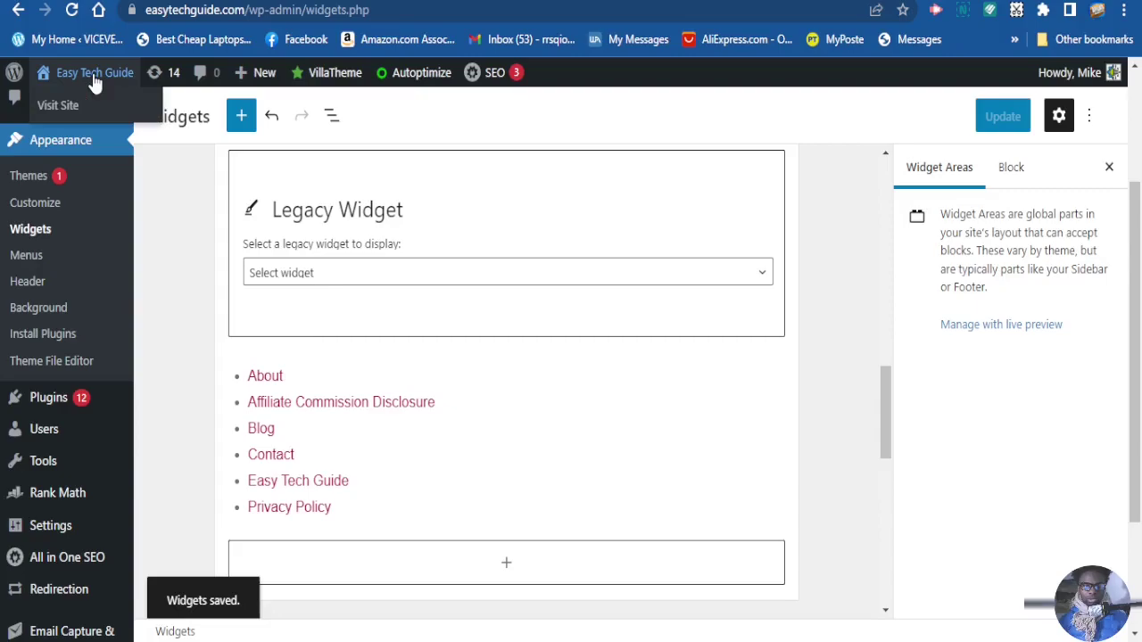
left_click(69, 104)
scroll(848, 326, "down", 8)
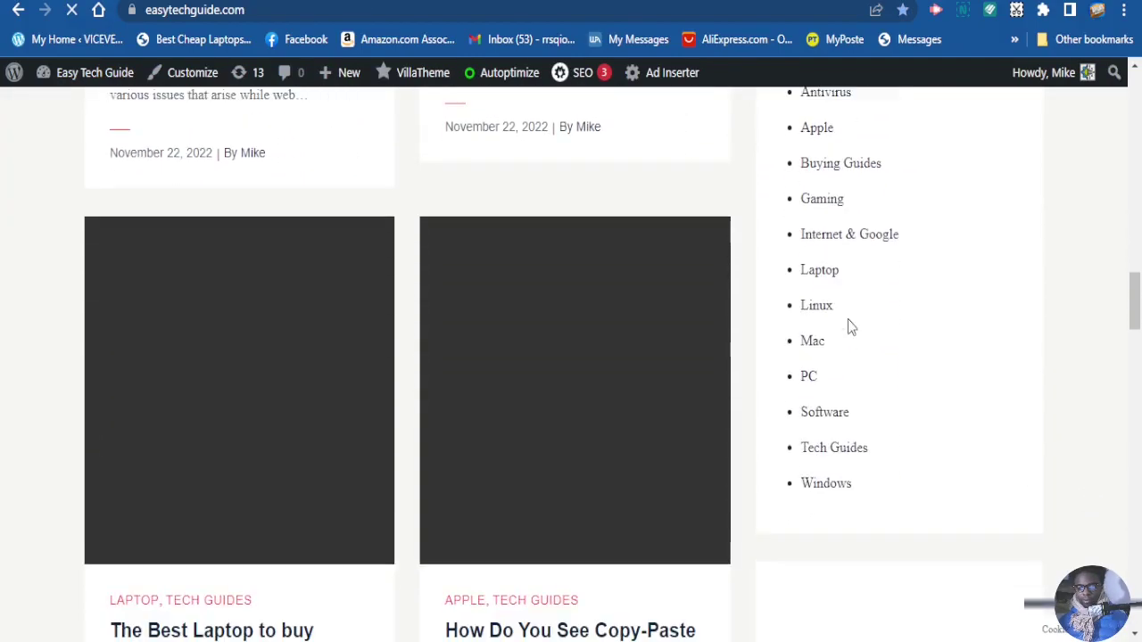
scroll(848, 319, "down", 4)
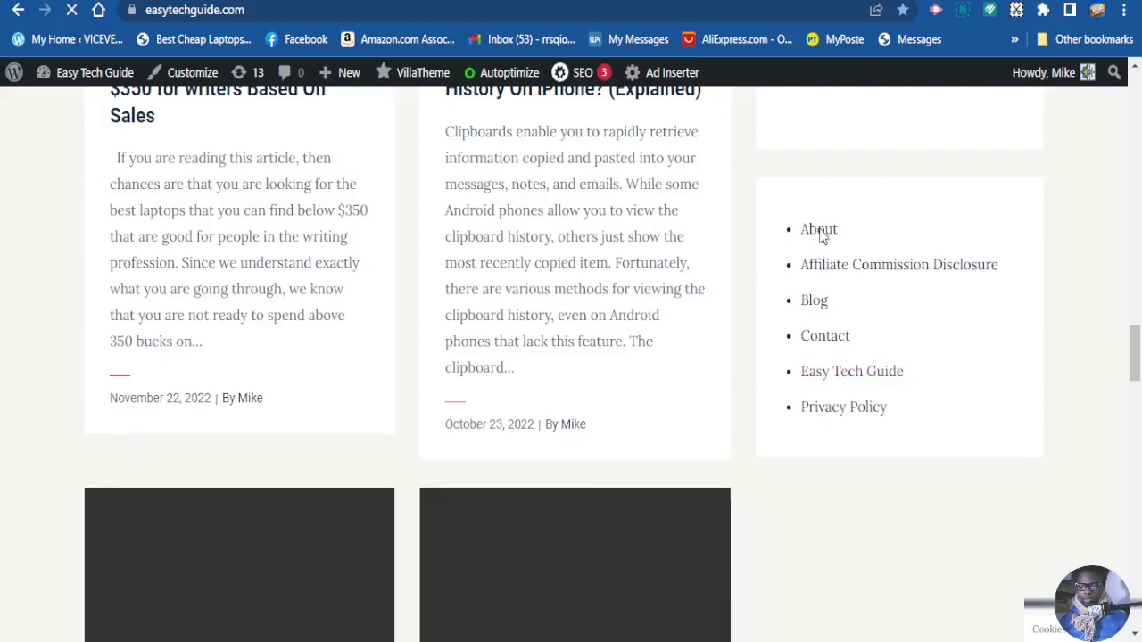
- Follow the About link in the sidebar page list and scroll through the resulting page
left_click(822, 236)
left_click_drag(1138, 321, 1133, 85)
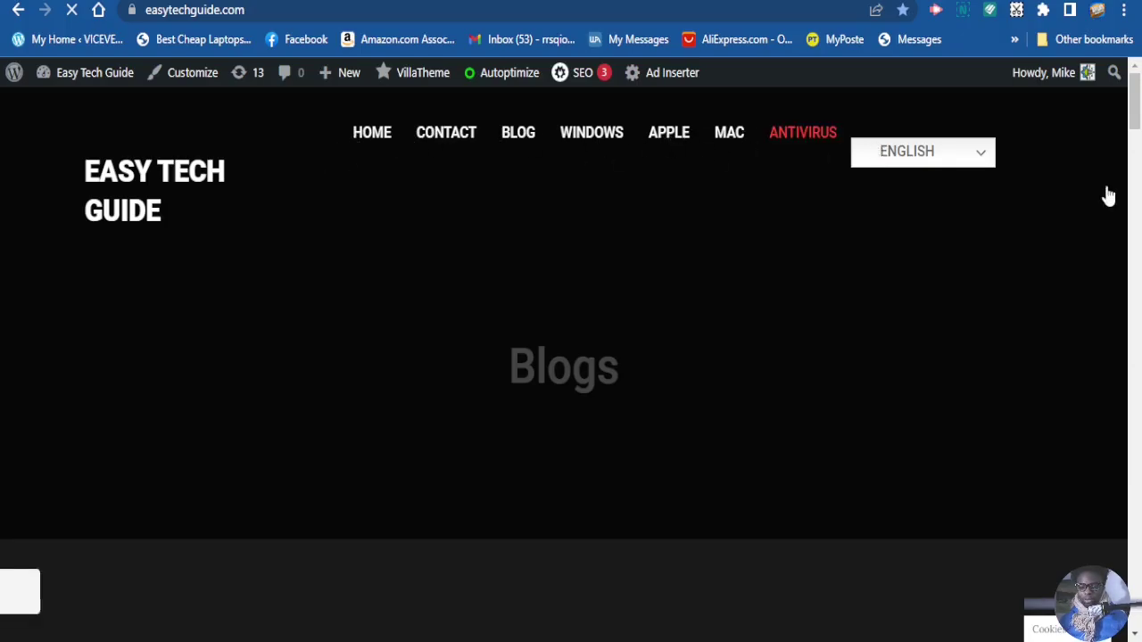
scroll(1120, 183, "down", 3)
left_click_drag(1131, 129, 928, 342)
scroll(775, 285, "up", 1)
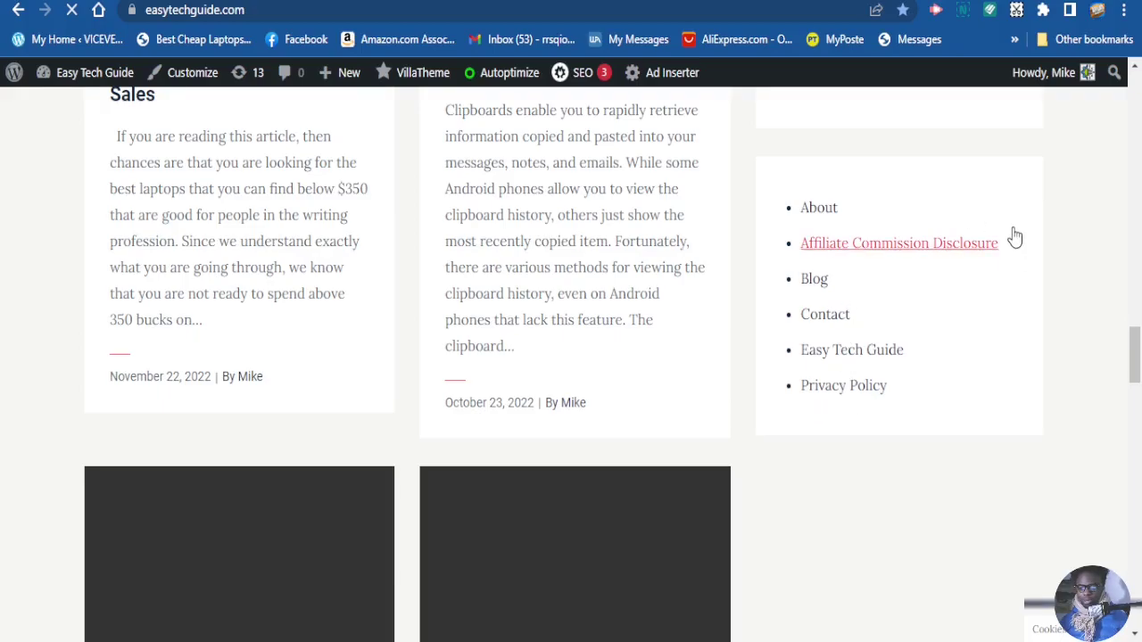
left_click_drag(1135, 352, 1122, 109)
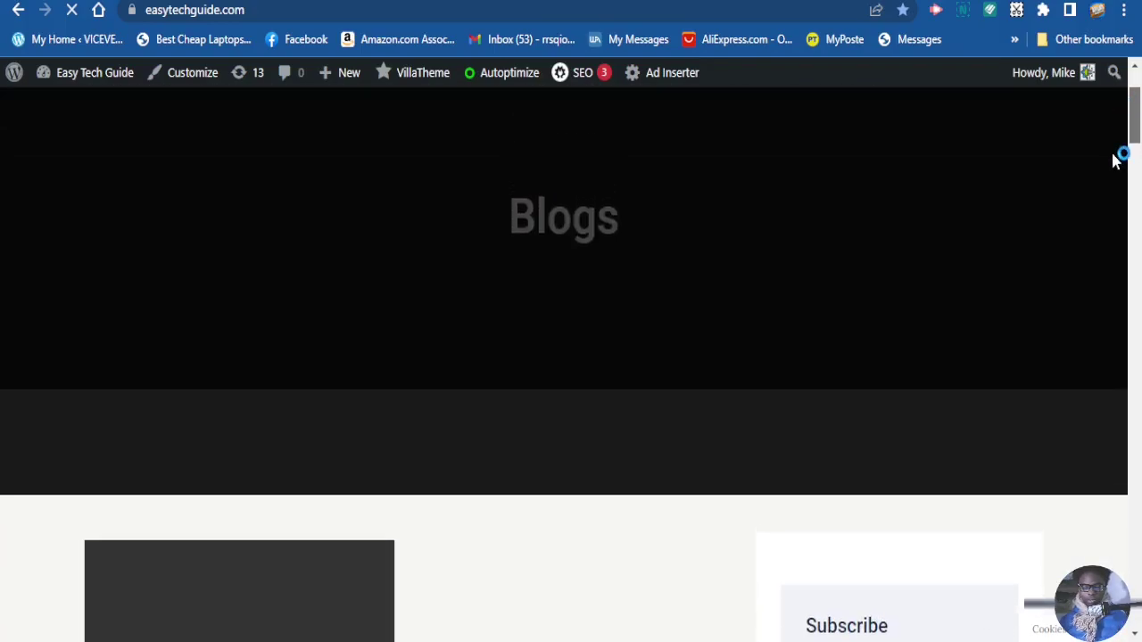
scroll(1084, 226, "up", 2)
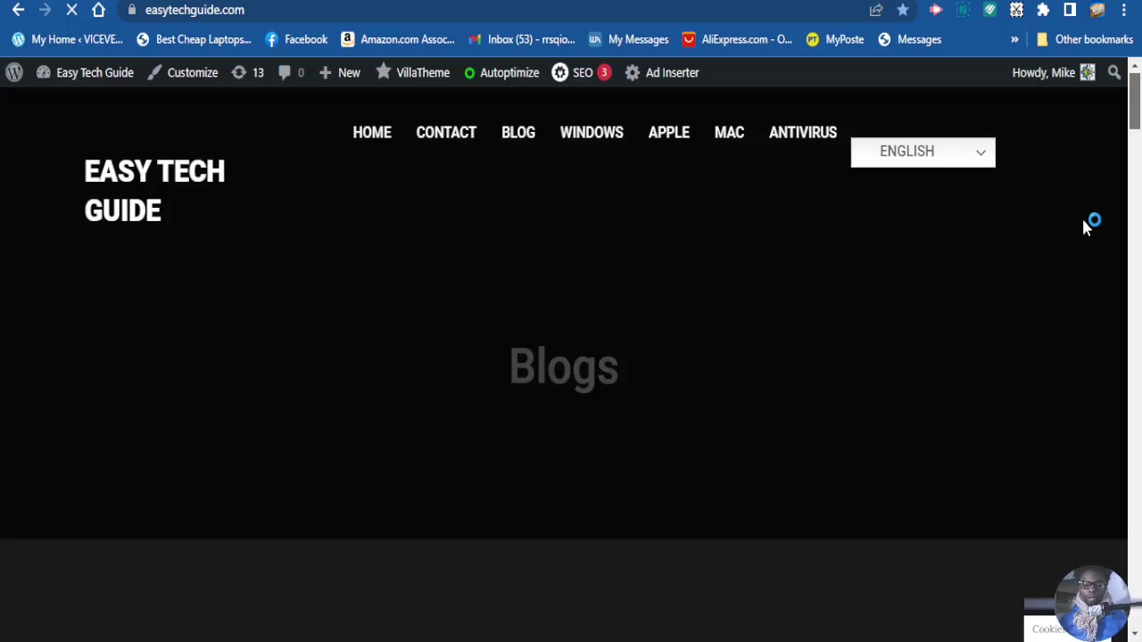